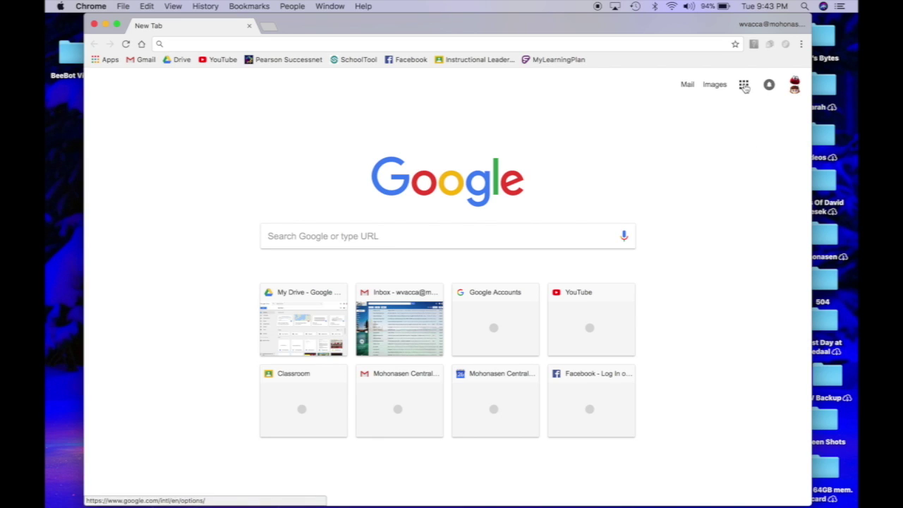
Step: Launch Google Keep from the More list of the Google apps launcher
{"action": "left_click", "coordinate": [744, 86]}
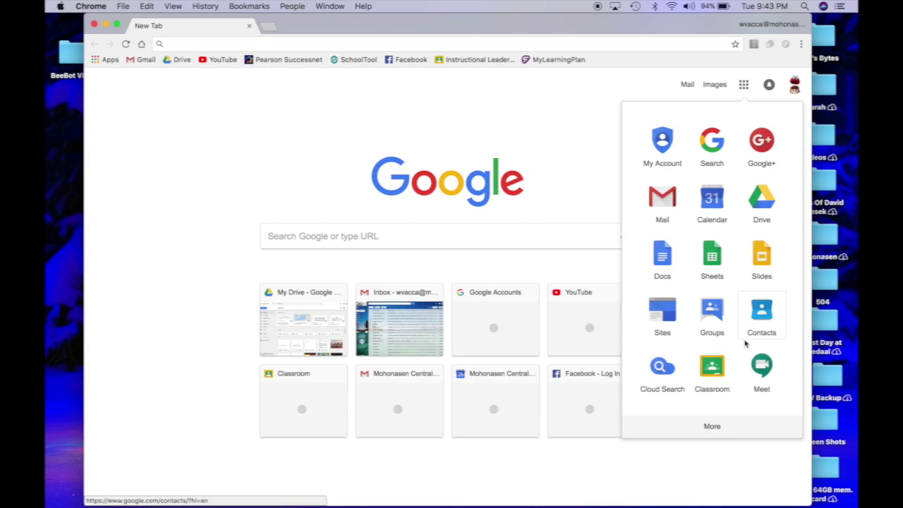
{"action": "left_click", "coordinate": [713, 428]}
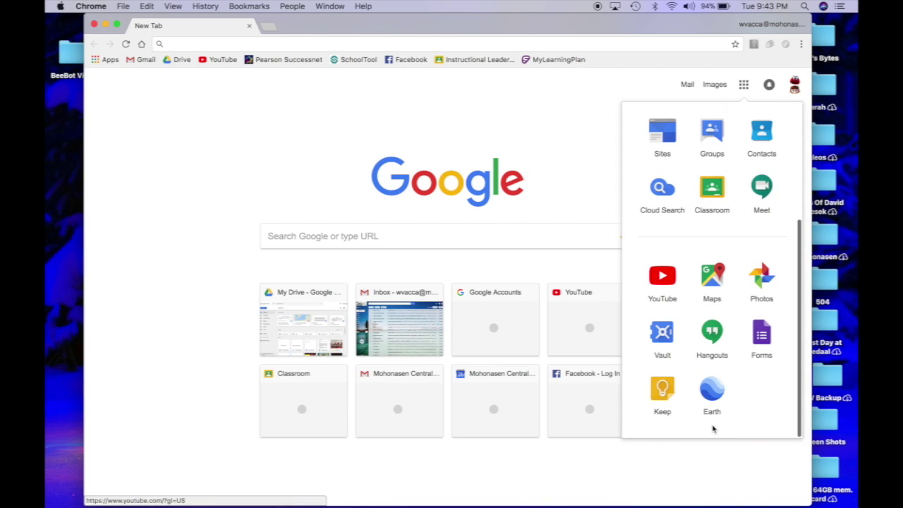
{"action": "left_click", "coordinate": [666, 398]}
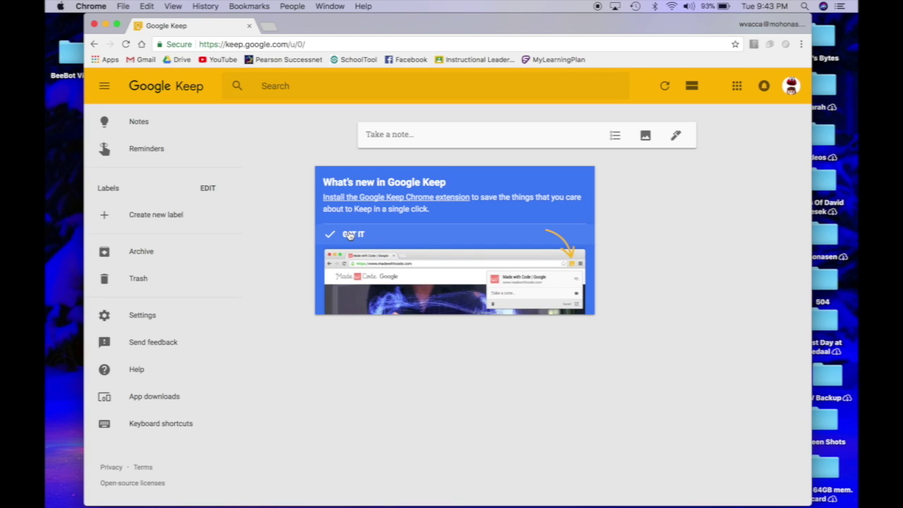
Step: Create a note reading 'Pick up the milk on the way home' and colour it yellow
{"action": "left_click", "coordinate": [350, 234]}
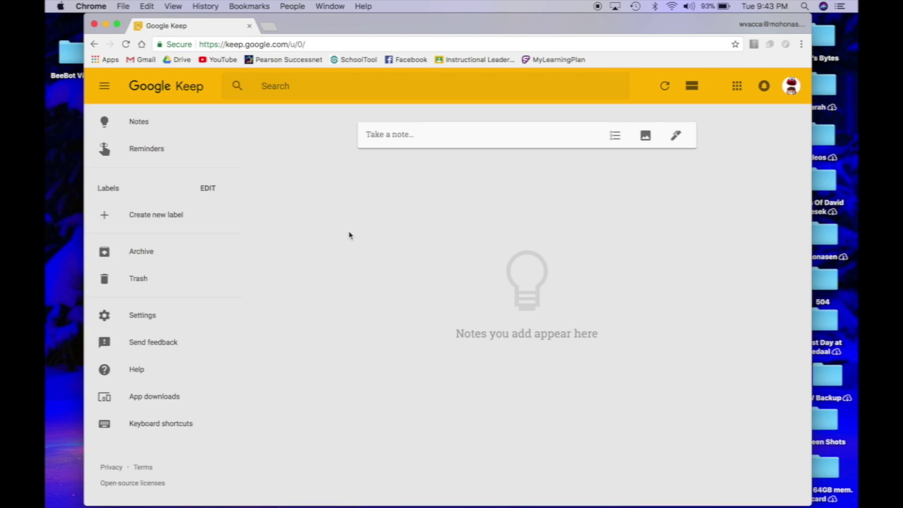
{"action": "left_click", "coordinate": [430, 135]}
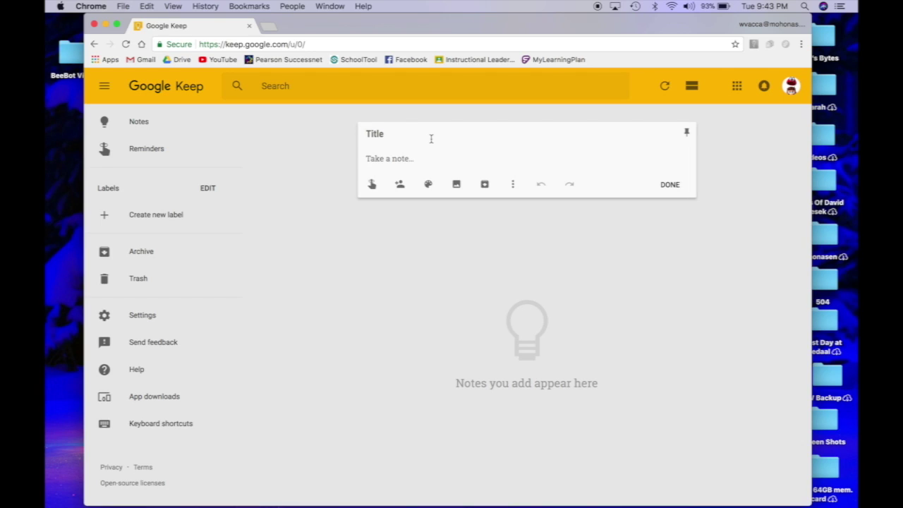
{"action": "type", "text": "Pick up the milk on the way home."}
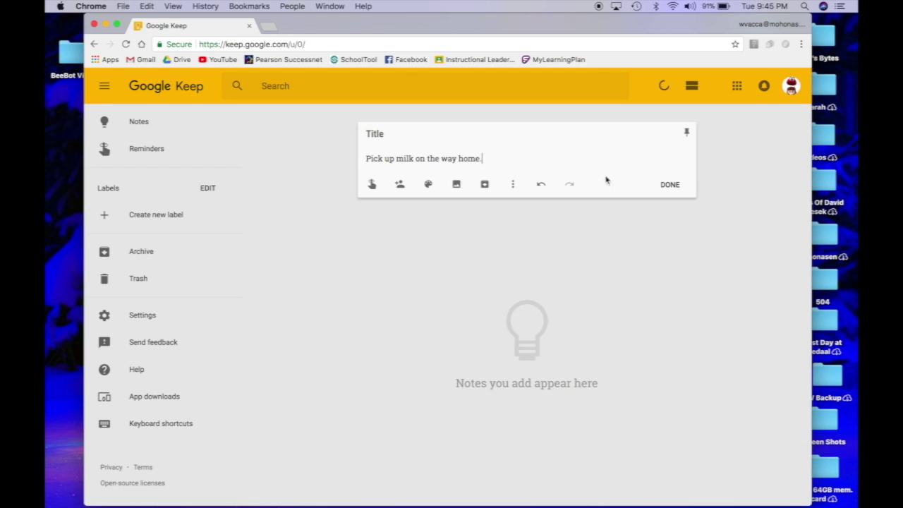
{"action": "left_click", "coordinate": [670, 184]}
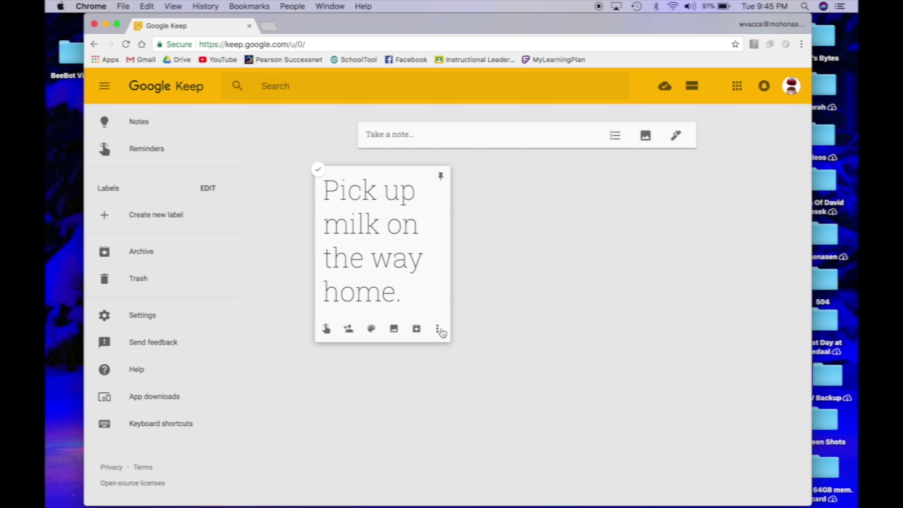
{"action": "mouse_move", "coordinate": [371, 329]}
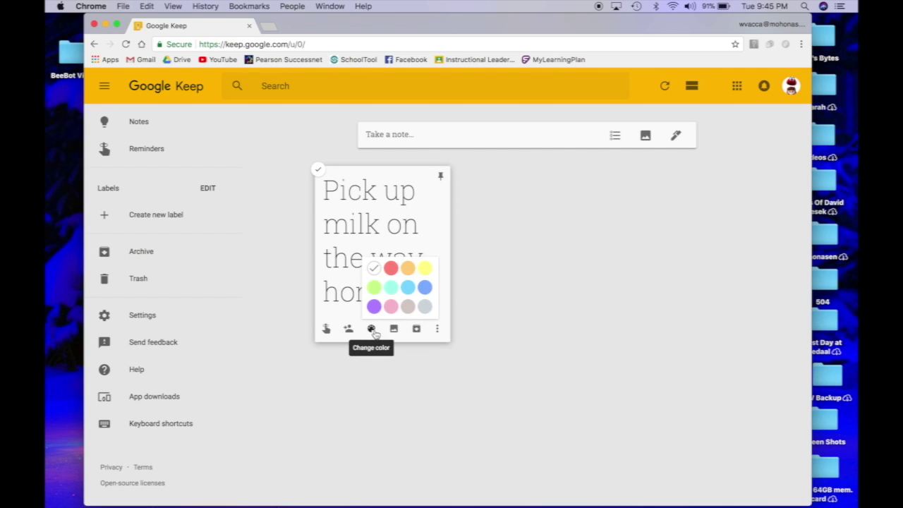
{"action": "left_click", "coordinate": [424, 270]}
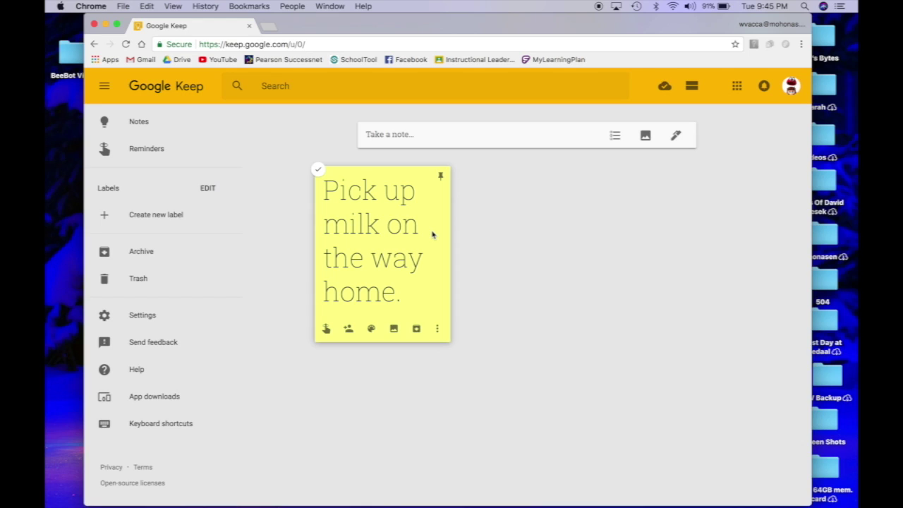
Step: Create an orange note about speaking with a colleague tomorrow morning after the bus arrives
{"action": "left_click", "coordinate": [478, 139]}
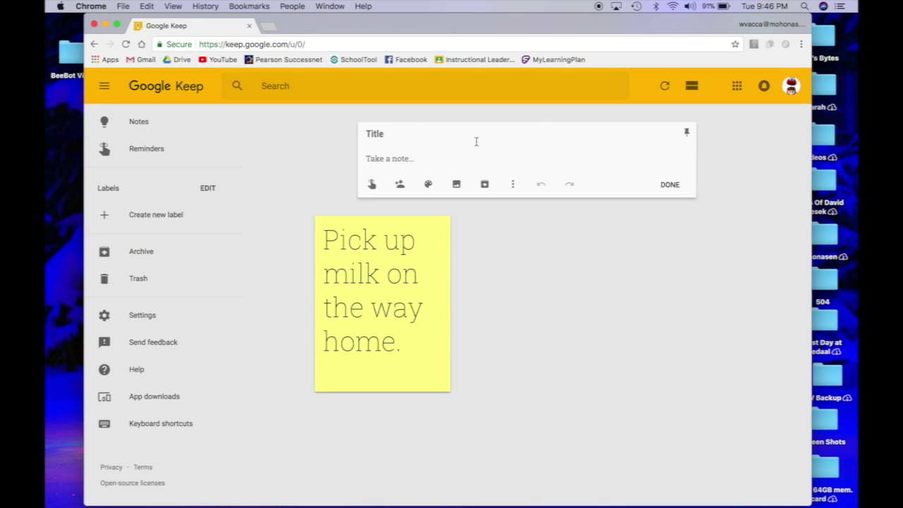
{"action": "type", "text": "SPea"}
{"action": "key", "text": "BackSpace"}
{"action": "key", "text": "BackSpace"}
{"action": "key", "text": "BackSpace"}
{"action": "type", "text": "peak with Leslie"}
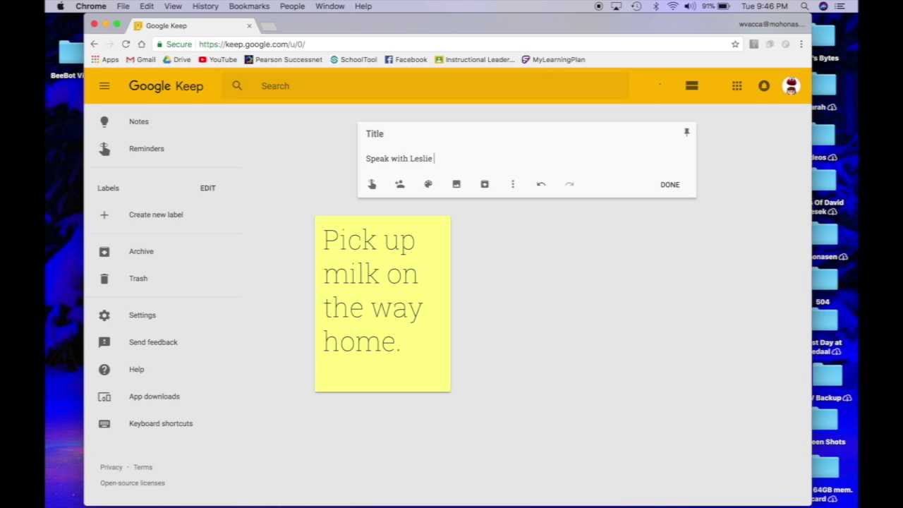
{"action": "type", "text": " tomorrow mornin"}
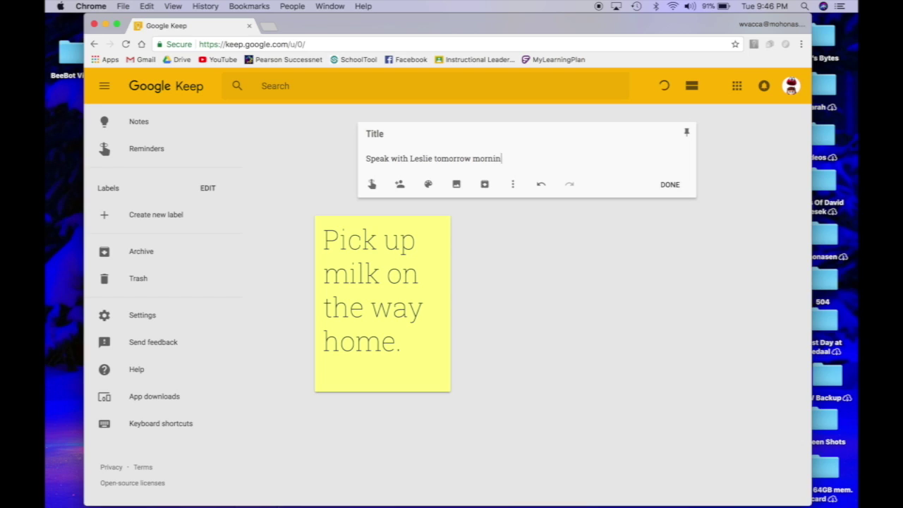
{"action": "type", "text": "g after bus arrival."}
{"action": "left_click", "coordinate": [665, 184]}
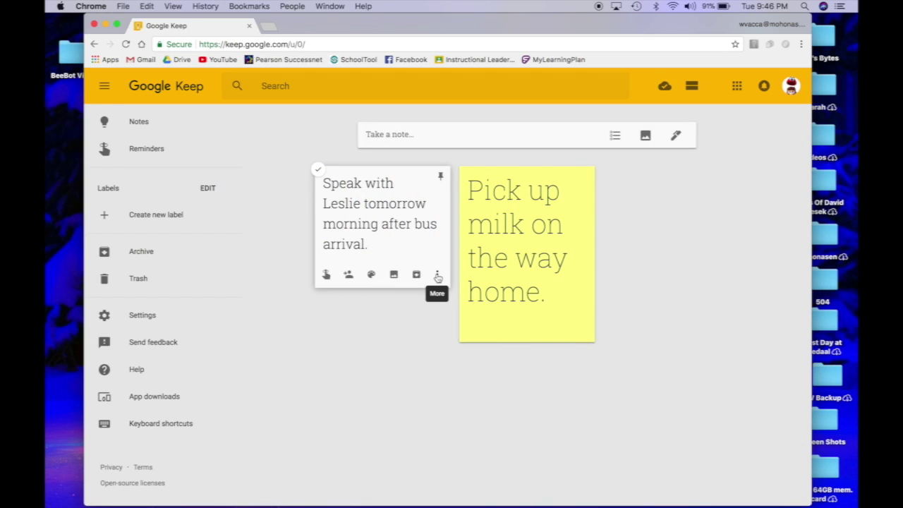
{"action": "mouse_move", "coordinate": [373, 277]}
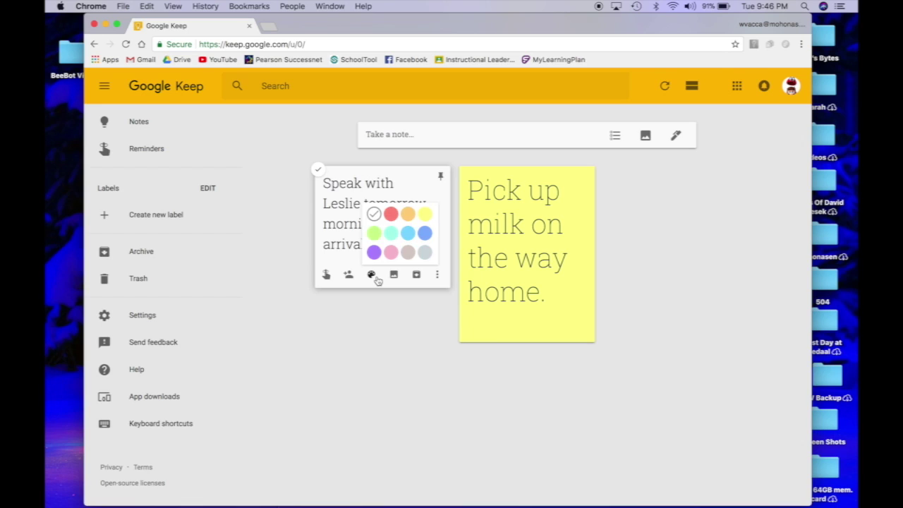
{"action": "left_click", "coordinate": [408, 214]}
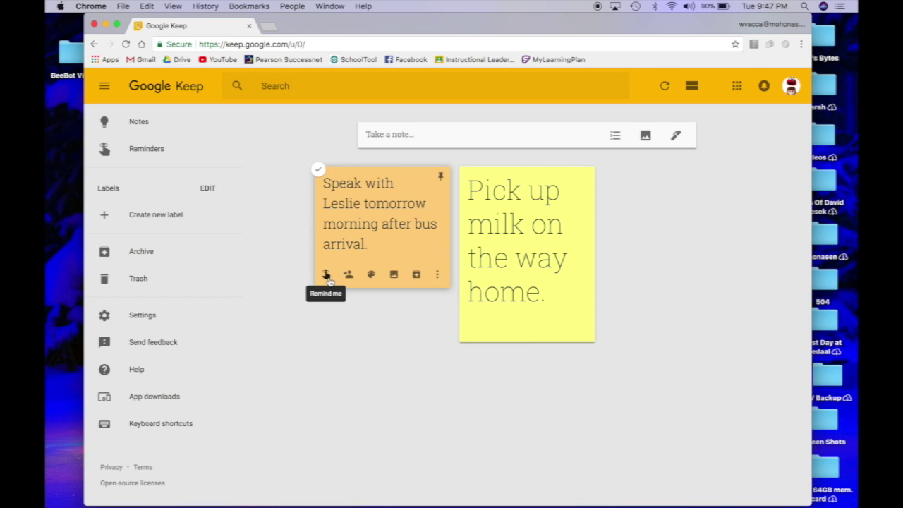
Step: Give the orange note a reminder for tomorrow at a custom time of 9:00AM
{"action": "left_click", "coordinate": [327, 275]}
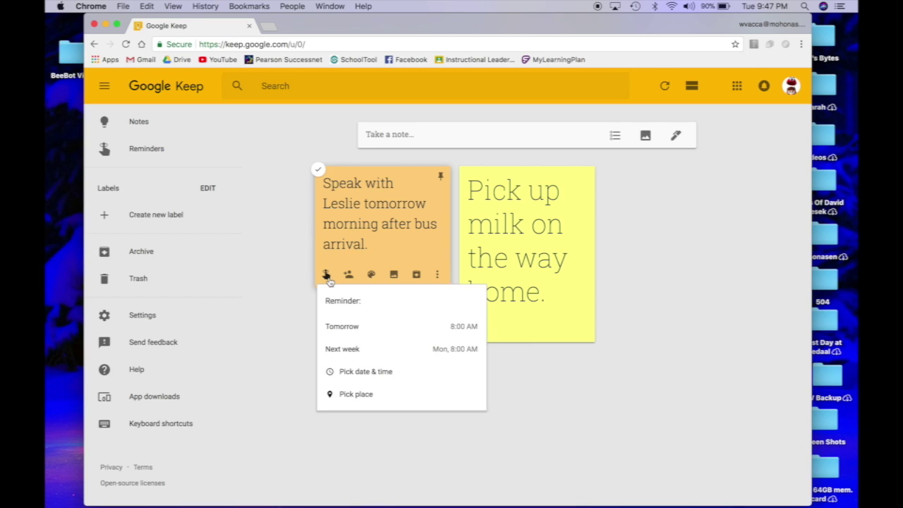
{"action": "left_click", "coordinate": [449, 330]}
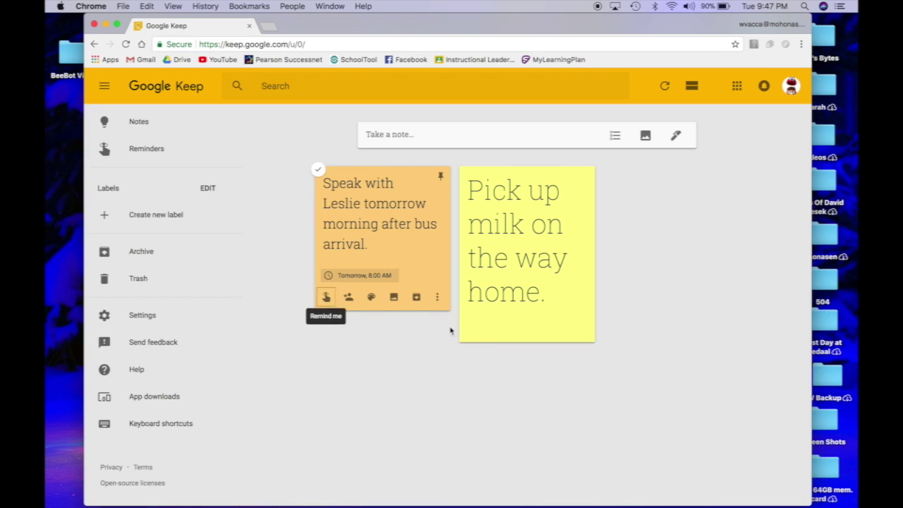
{"action": "left_click", "coordinate": [367, 276]}
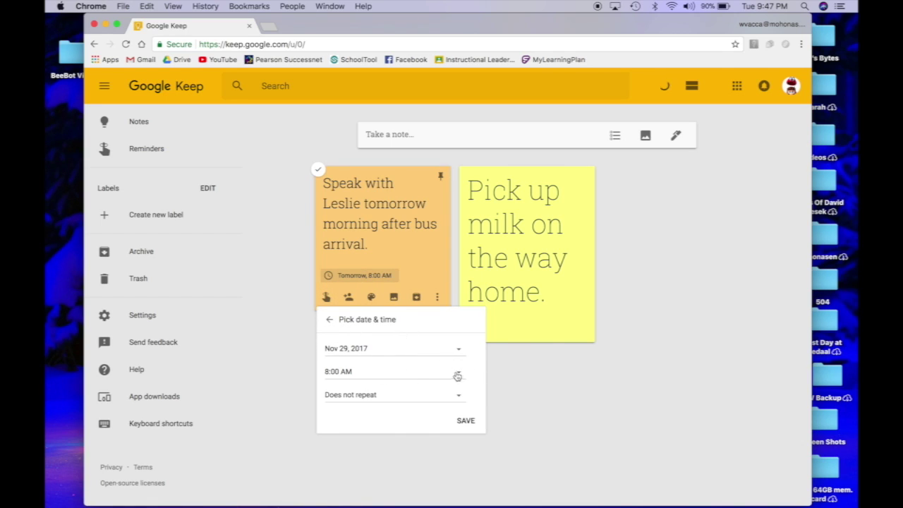
{"action": "left_click", "coordinate": [459, 375]}
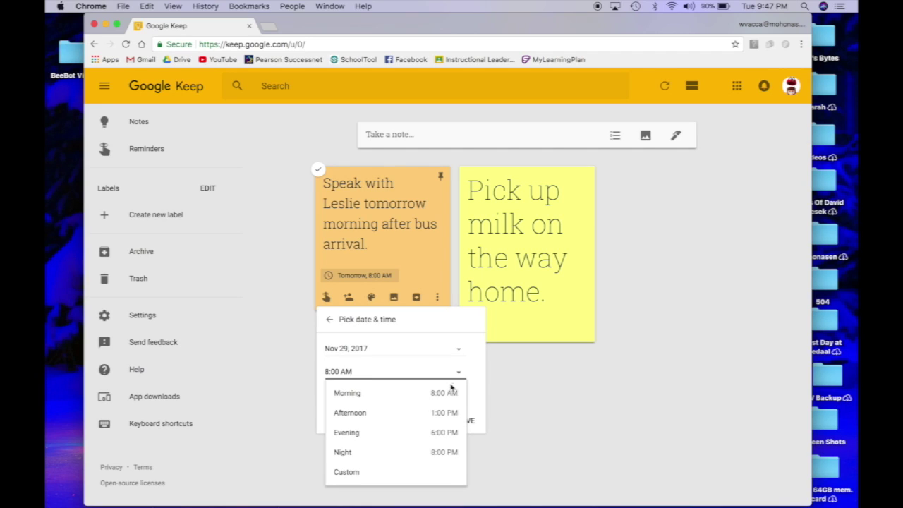
{"action": "left_click", "coordinate": [349, 472]}
{"action": "left_click", "coordinate": [330, 373]}
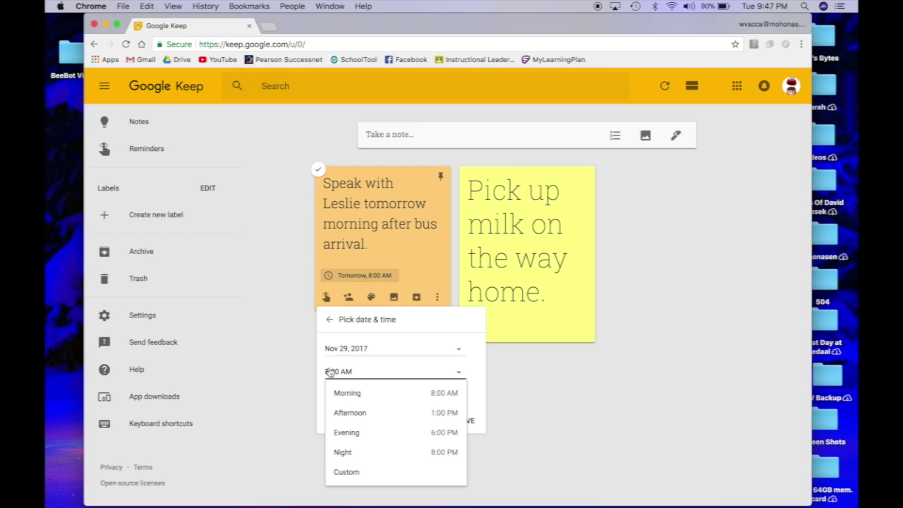
{"action": "left_click", "coordinate": [349, 473]}
{"action": "type", "text": "9"}
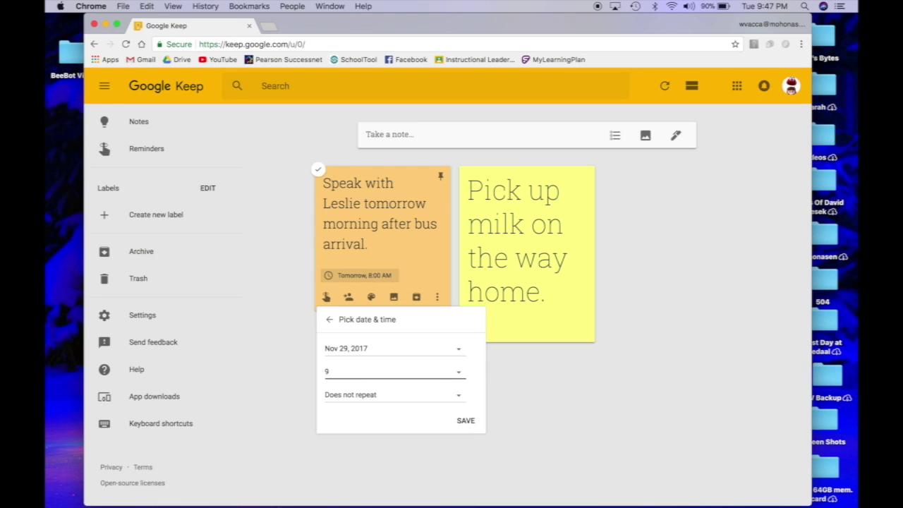
{"action": "type", "text": ":00AM"}
{"action": "left_click", "coordinate": [467, 421]}
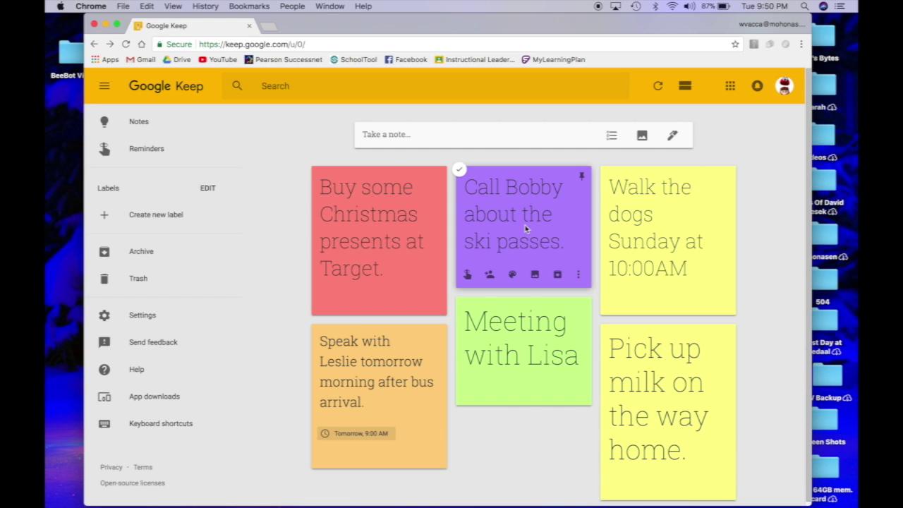
Step: Rearrange the ski-passes, milk and Christmas presents notes on the board
{"action": "left_click_drag", "start_coordinate": [510, 242], "coordinate": [363, 409]}
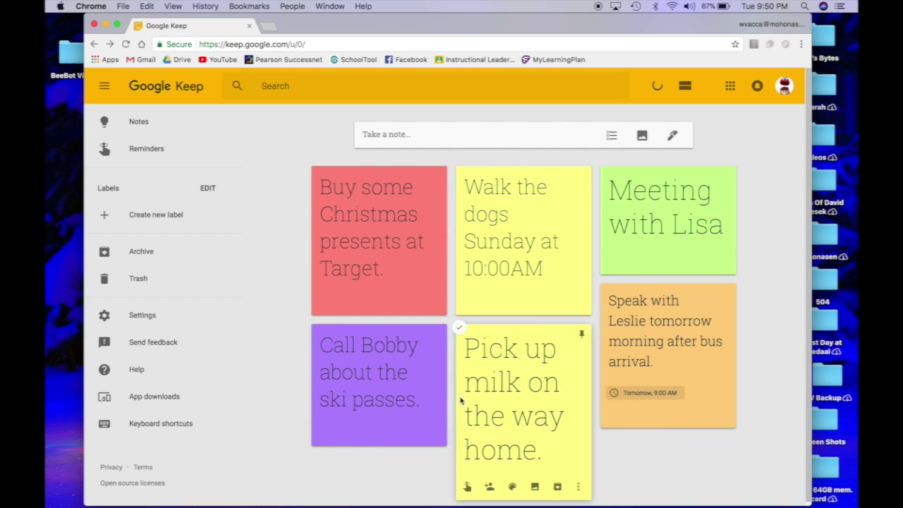
{"action": "left_click_drag", "start_coordinate": [461, 399], "coordinate": [616, 354]}
{"action": "left_click_drag", "start_coordinate": [390, 213], "coordinate": [583, 201]}
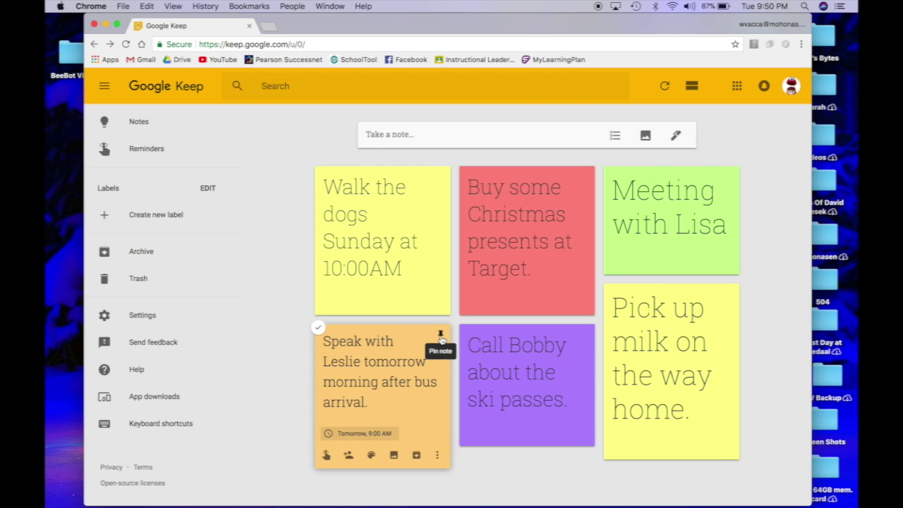
Step: Pin the orange reminder note and move the phone-call note into the second spot
{"action": "left_click", "coordinate": [441, 339]}
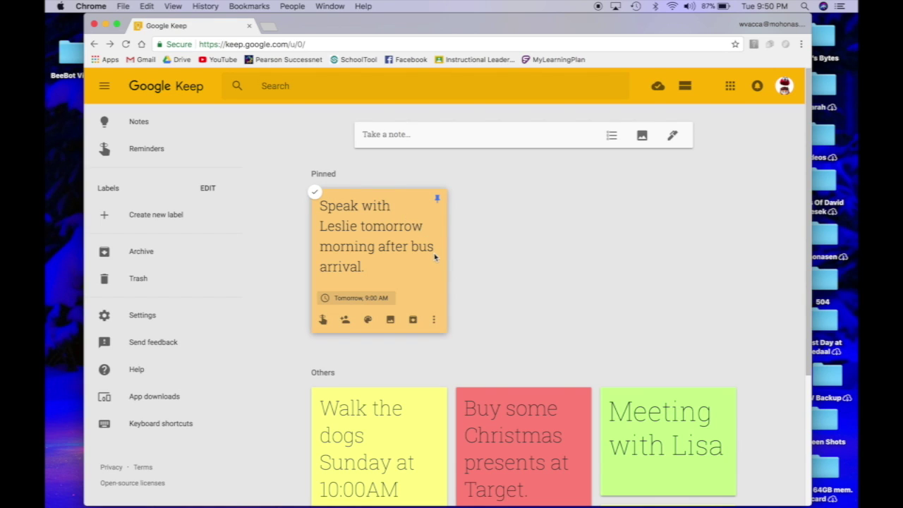
{"action": "scroll", "coordinate": [435, 261], "scroll_direction": "down", "scroll_amount": 2}
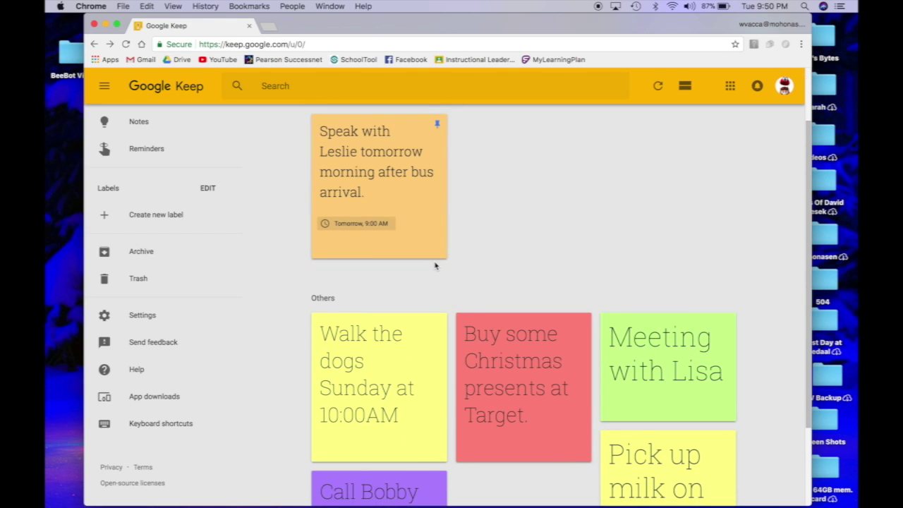
{"action": "scroll", "coordinate": [435, 266], "scroll_direction": "down", "scroll_amount": 3}
{"action": "scroll", "coordinate": [435, 262], "scroll_direction": "up", "scroll_amount": 4}
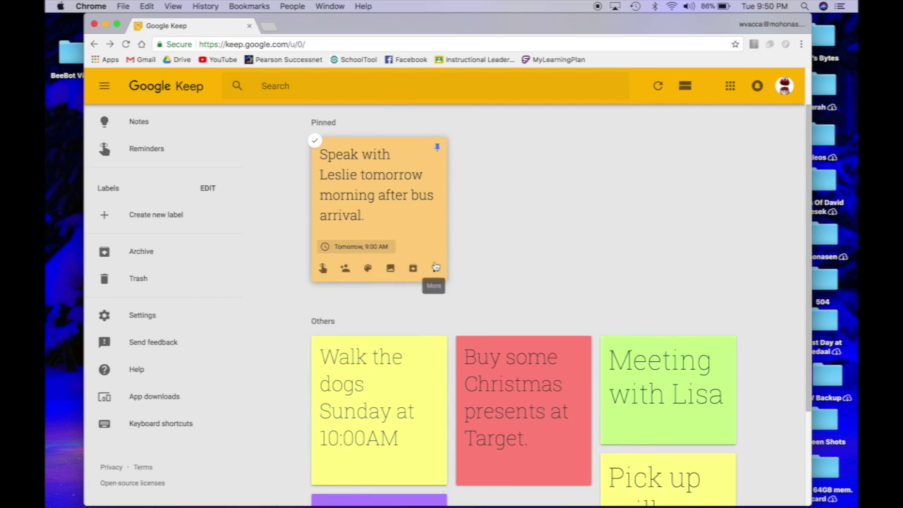
{"action": "scroll", "coordinate": [436, 267], "scroll_direction": "down", "scroll_amount": 4}
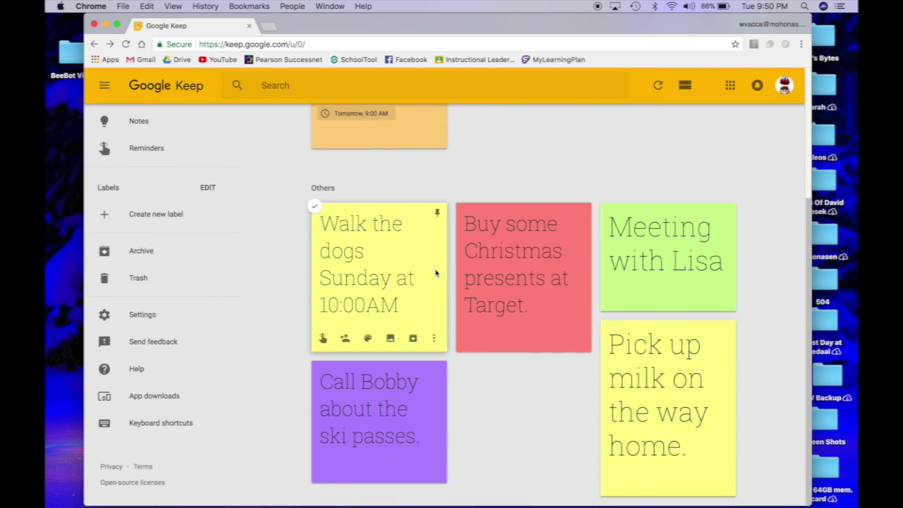
{"action": "left_click_drag", "start_coordinate": [434, 374], "coordinate": [490, 254]}
{"action": "scroll", "coordinate": [389, 284], "scroll_direction": "up", "scroll_amount": 5}
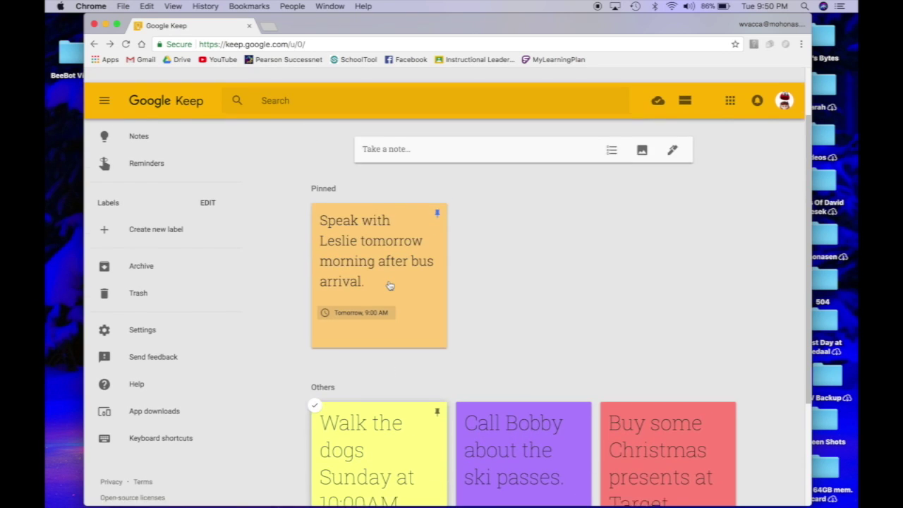
{"action": "scroll", "coordinate": [389, 285], "scroll_direction": "down", "scroll_amount": 2}
{"action": "scroll", "coordinate": [389, 286], "scroll_direction": "up", "scroll_amount": 1}
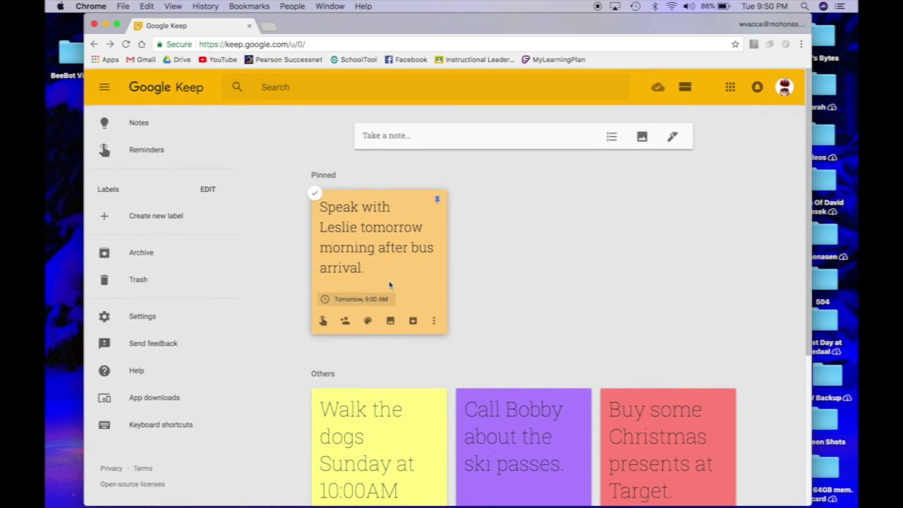
{"action": "scroll", "coordinate": [389, 285], "scroll_direction": "down", "scroll_amount": 2}
{"action": "scroll", "coordinate": [390, 248], "scroll_direction": "down", "scroll_amount": 3}
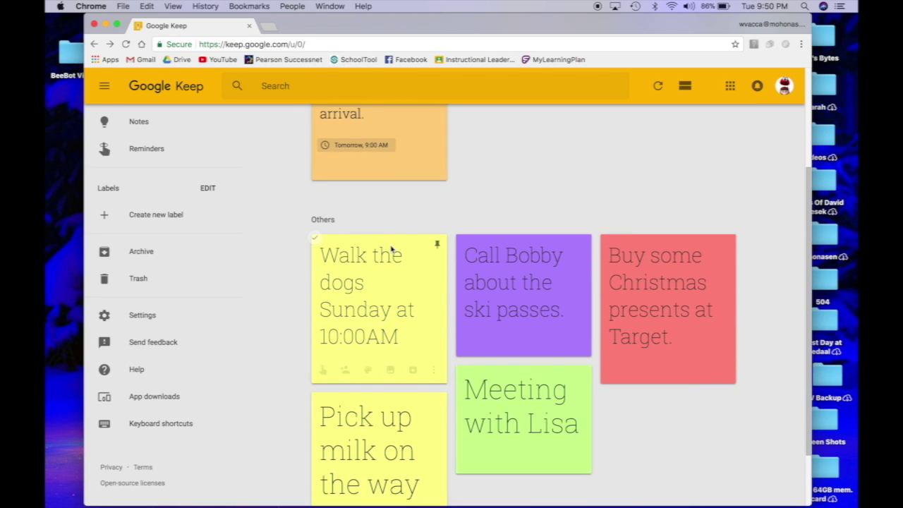
{"action": "scroll", "coordinate": [391, 248], "scroll_direction": "down", "scroll_amount": 3}
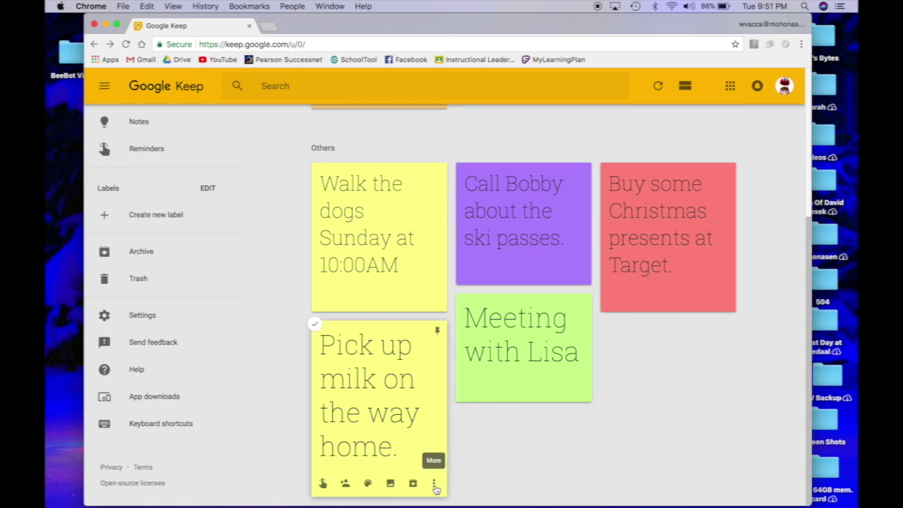
Step: Delete the yellow milk note, undo the deletion, then delete it again
{"action": "left_click", "coordinate": [435, 485]}
{"action": "left_click", "coordinate": [453, 378]}
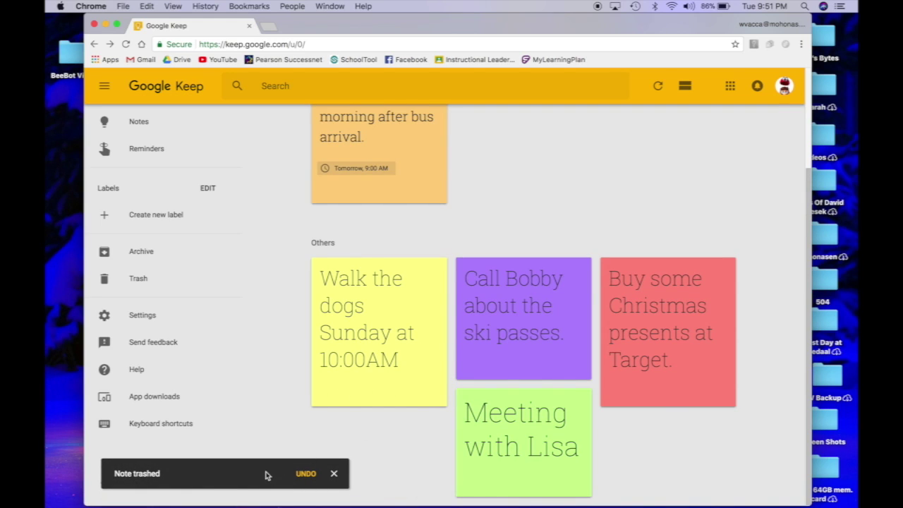
{"action": "left_click", "coordinate": [304, 475]}
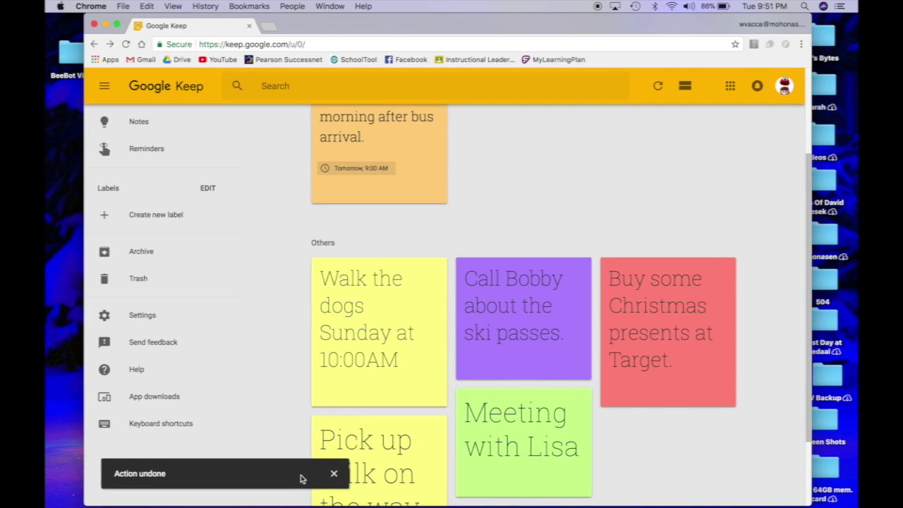
{"action": "scroll", "coordinate": [353, 441], "scroll_direction": "down", "scroll_amount": 3}
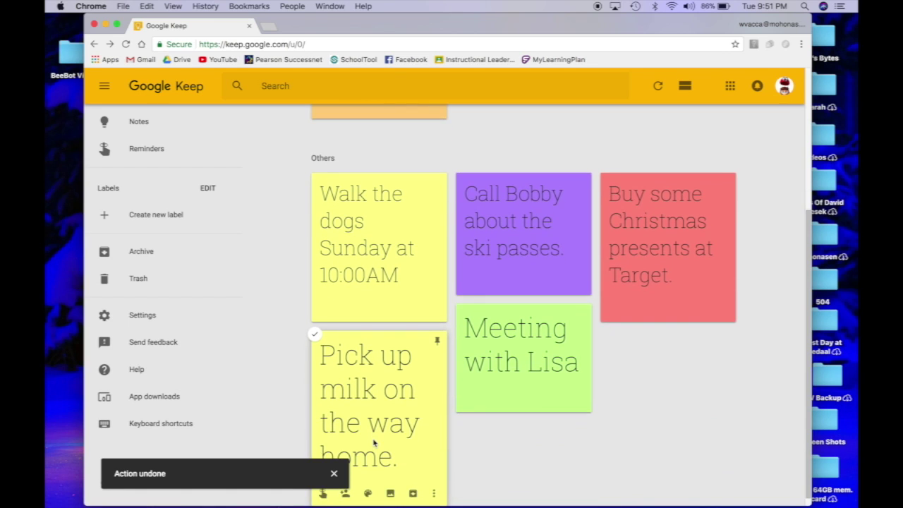
{"action": "scroll", "coordinate": [374, 442], "scroll_direction": "down", "scroll_amount": 1}
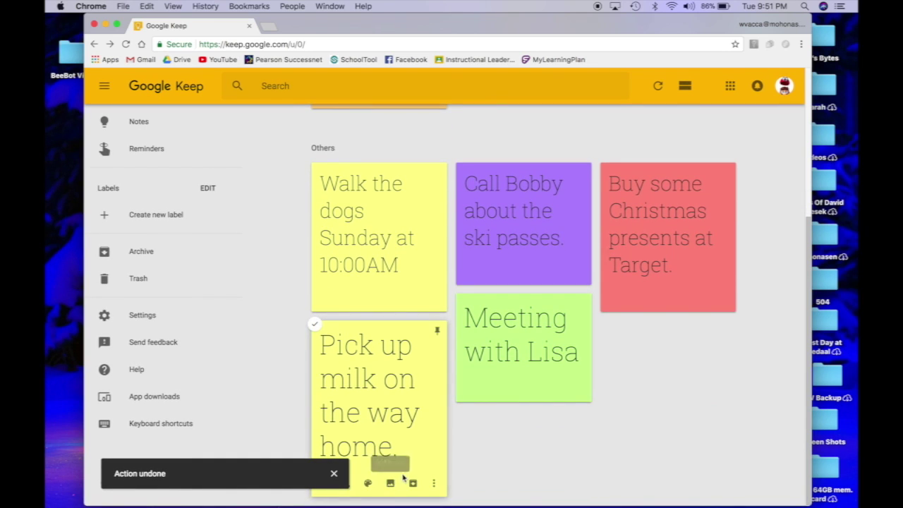
{"action": "left_click", "coordinate": [432, 484]}
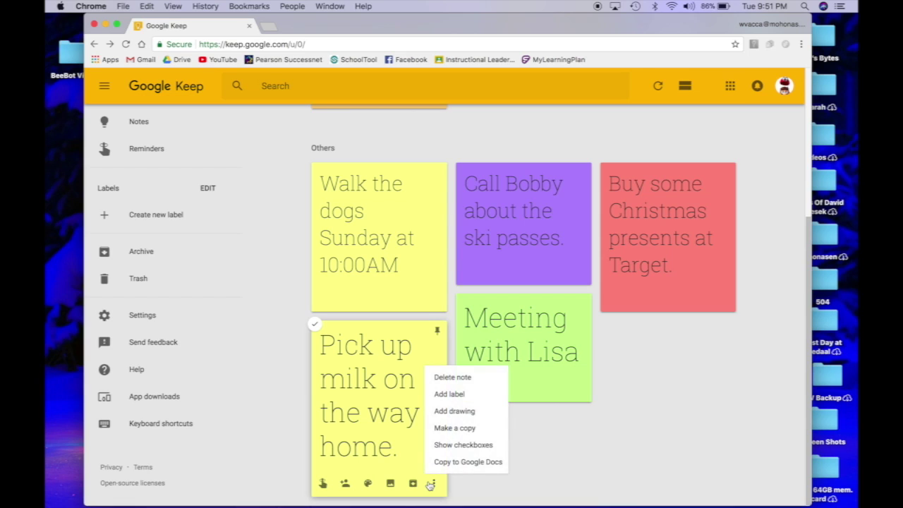
{"action": "left_click", "coordinate": [446, 377]}
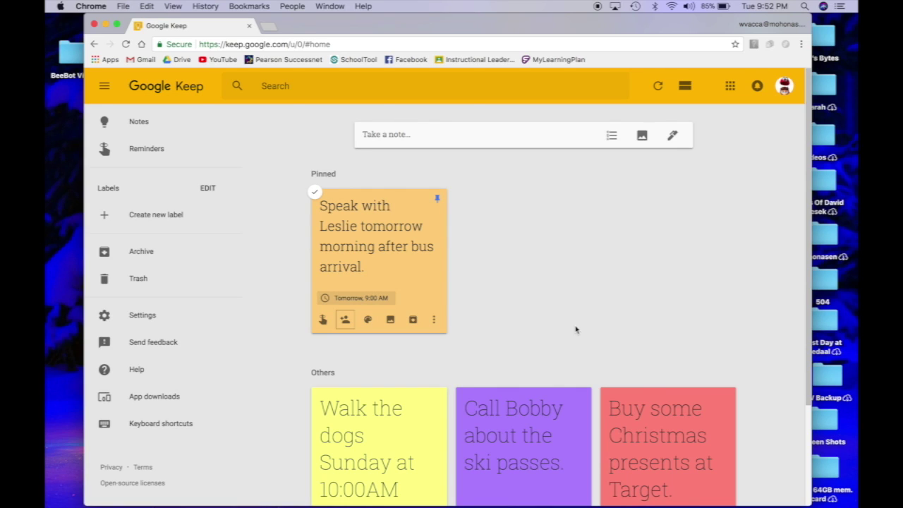
Step: Add the matching contact as a collaborator on the pinned orange reminder note
{"action": "left_click", "coordinate": [346, 321]}
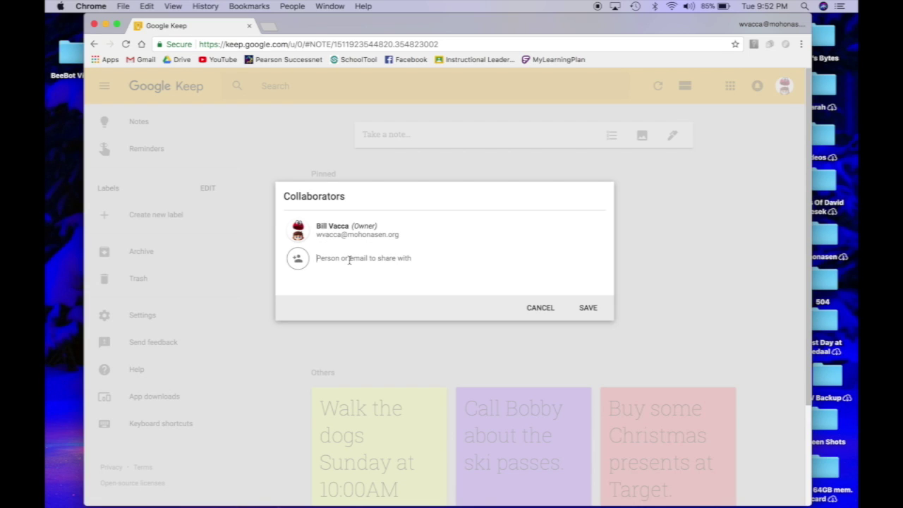
{"action": "type", "text": "le"}
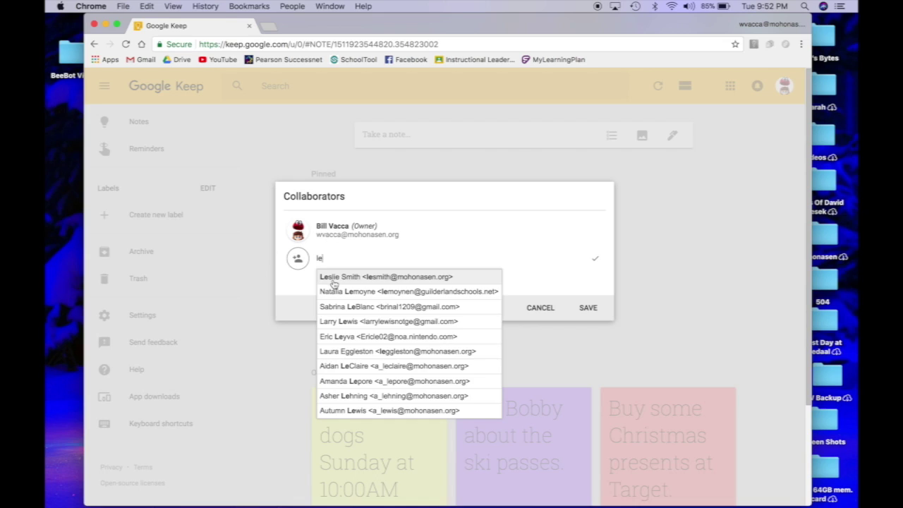
{"action": "left_click", "coordinate": [333, 280]}
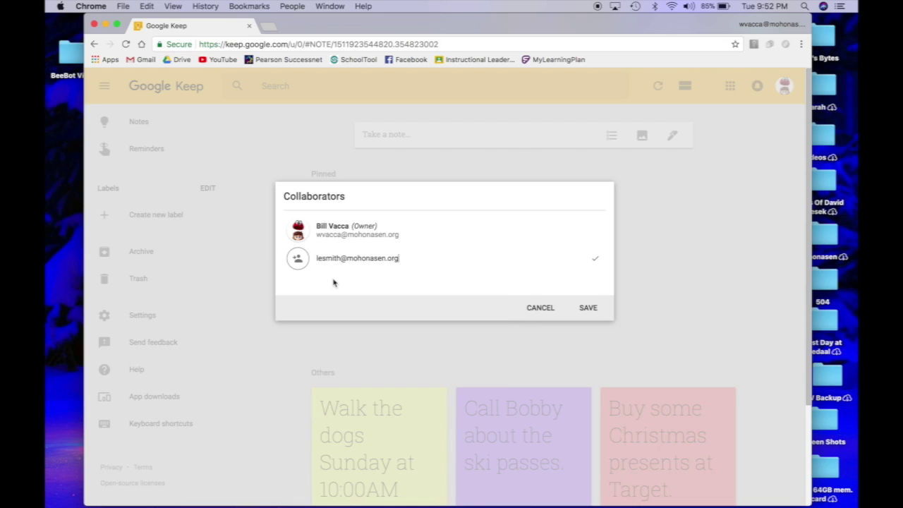
{"action": "left_click", "coordinate": [583, 306]}
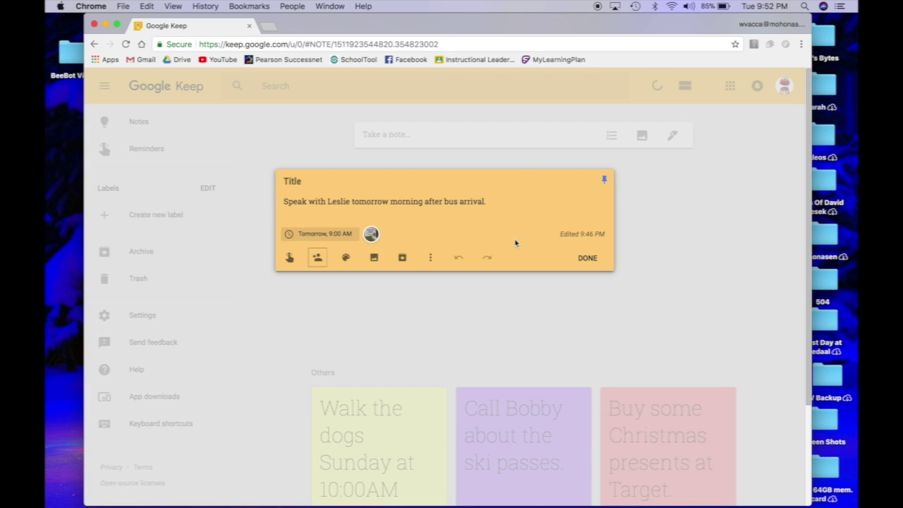
{"action": "left_click", "coordinate": [588, 257]}
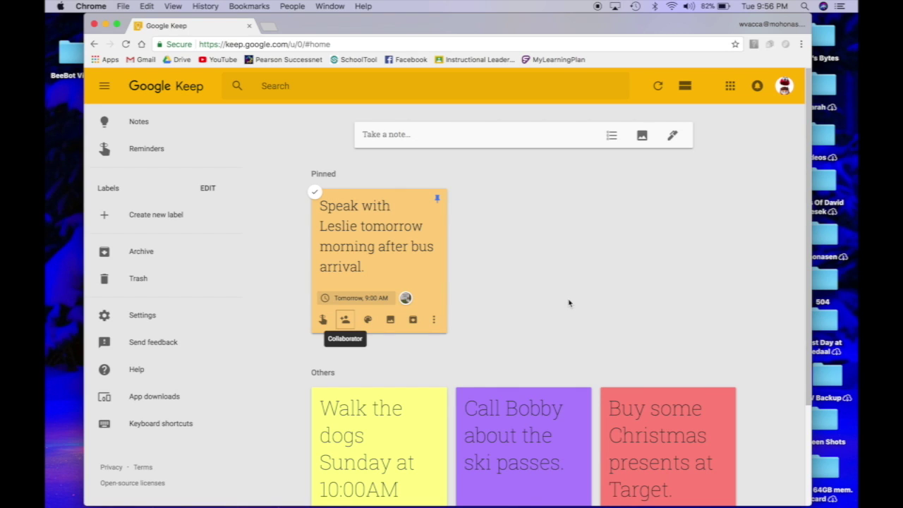
{"action": "scroll", "coordinate": [505, 257], "scroll_direction": "down", "scroll_amount": 4}
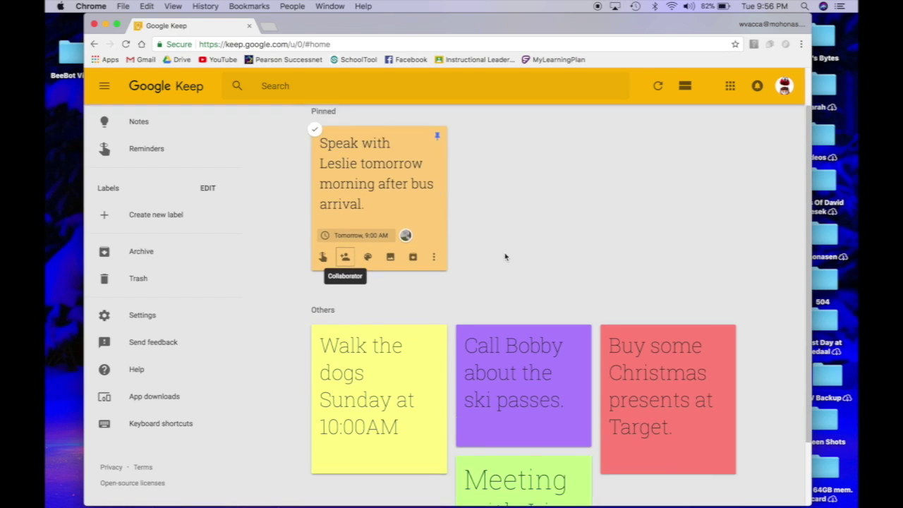
{"action": "scroll", "coordinate": [505, 258], "scroll_direction": "up", "scroll_amount": 4}
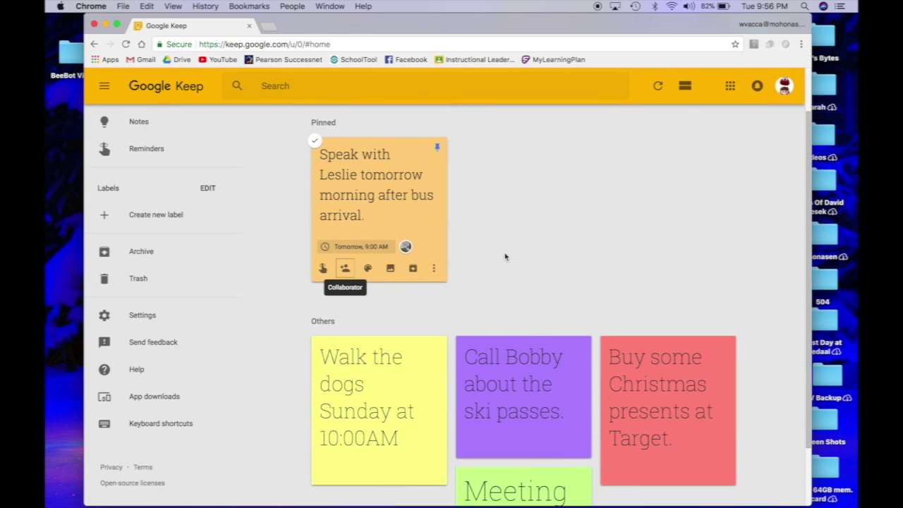